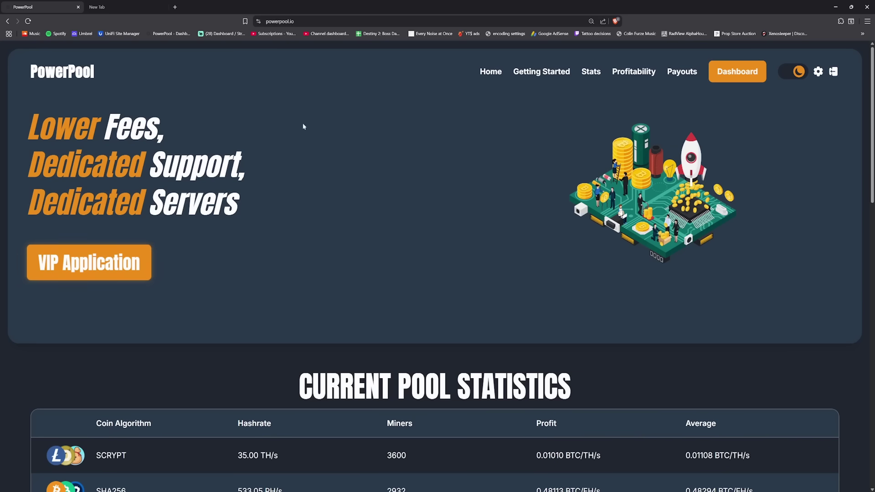
Step: Show the Dashboard's Revenue tab with the daily revenue chart and BTC balance
left_click(748, 74)
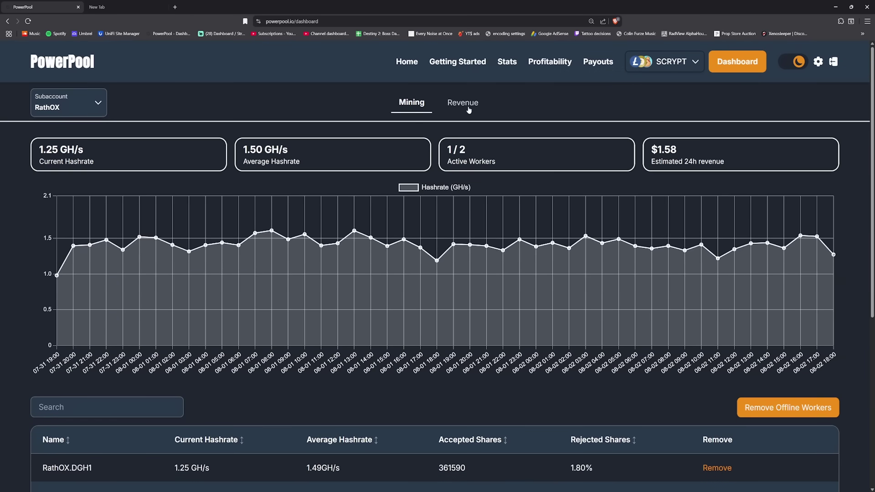
left_click(468, 107)
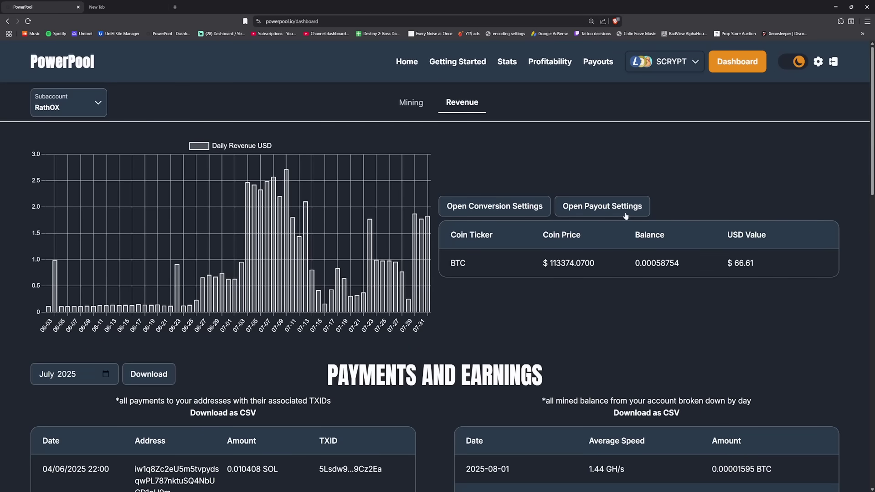
Step: Review the Conversion Settings, which show BTC at 100%, then close them
left_click(507, 213)
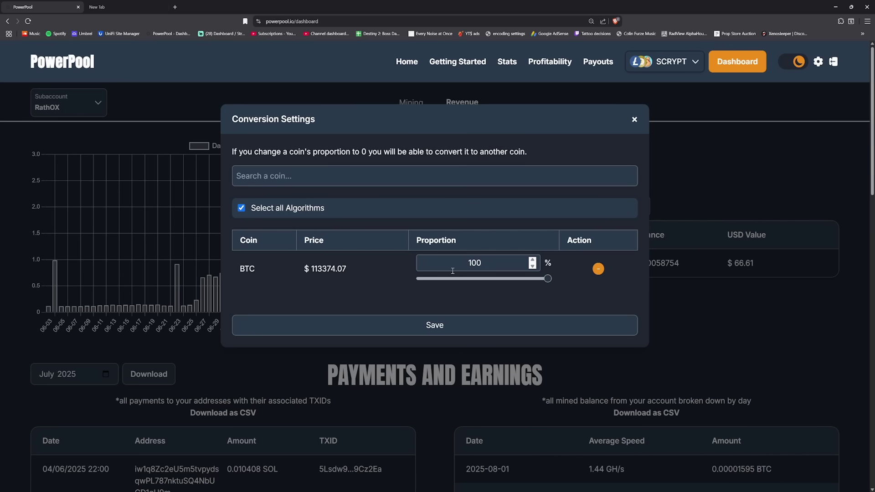
left_click_drag(281, 270, 238, 273)
left_click(634, 119)
left_click(589, 211)
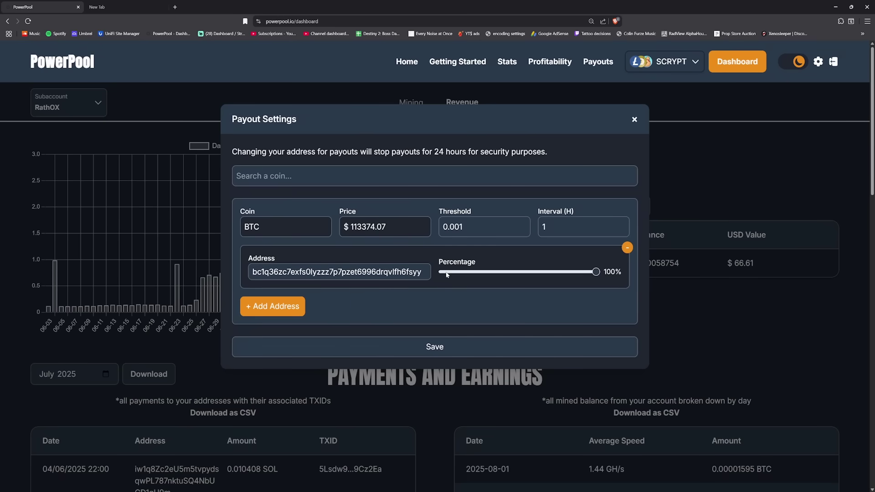
Step: Close Payout Settings, reopen them, and close them again to return to the revenue overview
left_click(633, 121)
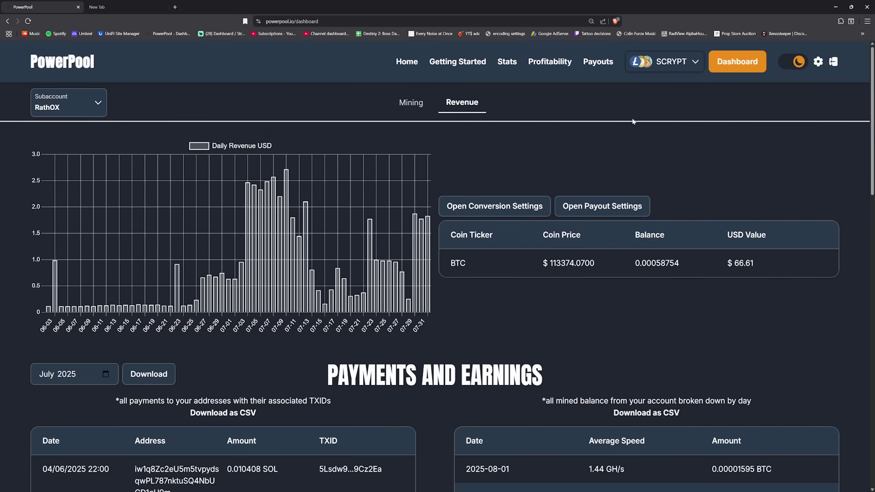
left_click(617, 207)
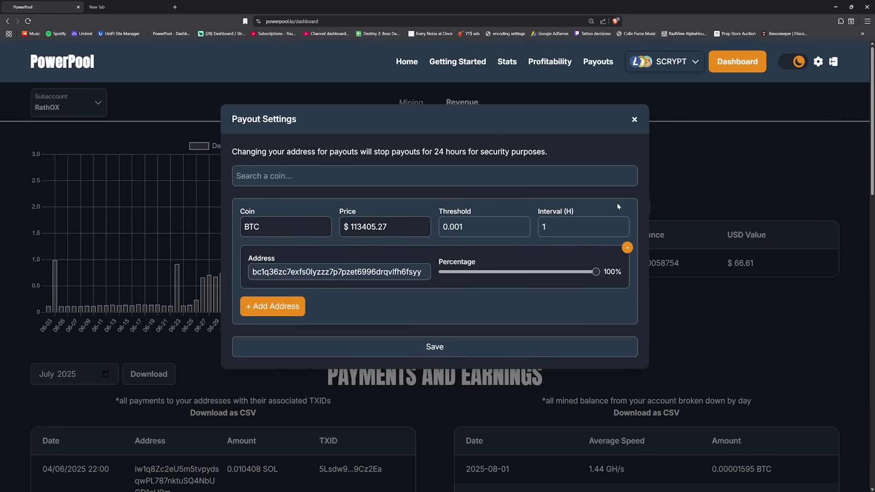
left_click(633, 120)
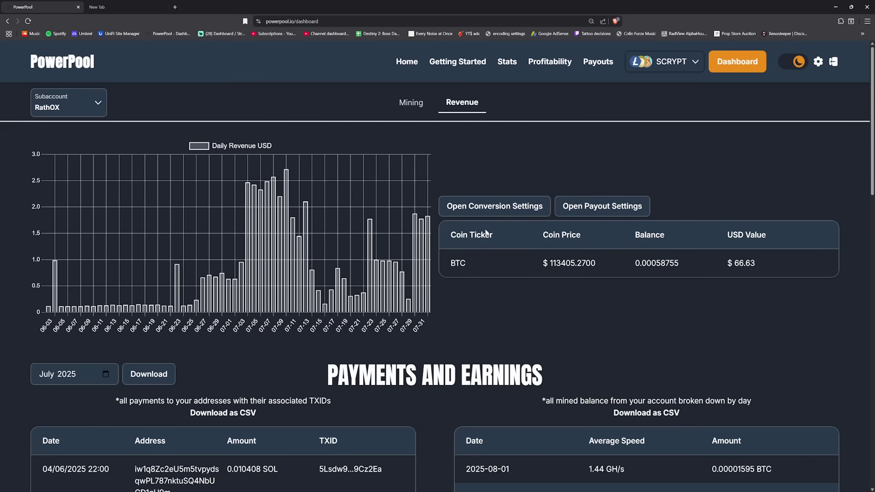
Step: Add USDC to the Conversion Settings and set BTC and USDC to 50% each
left_click(491, 208)
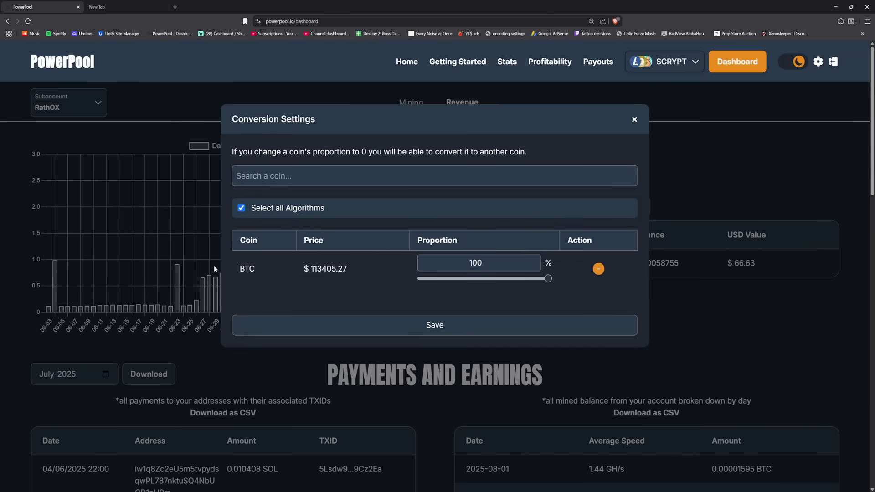
left_click(280, 170)
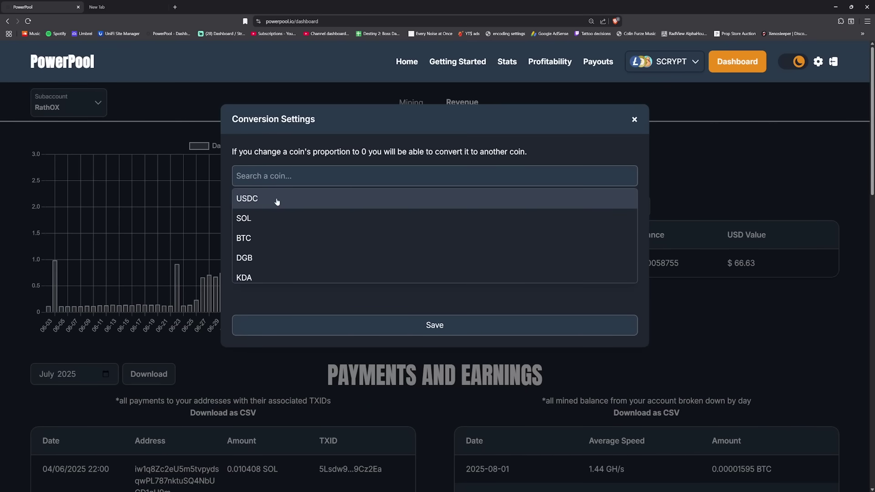
left_click(276, 200)
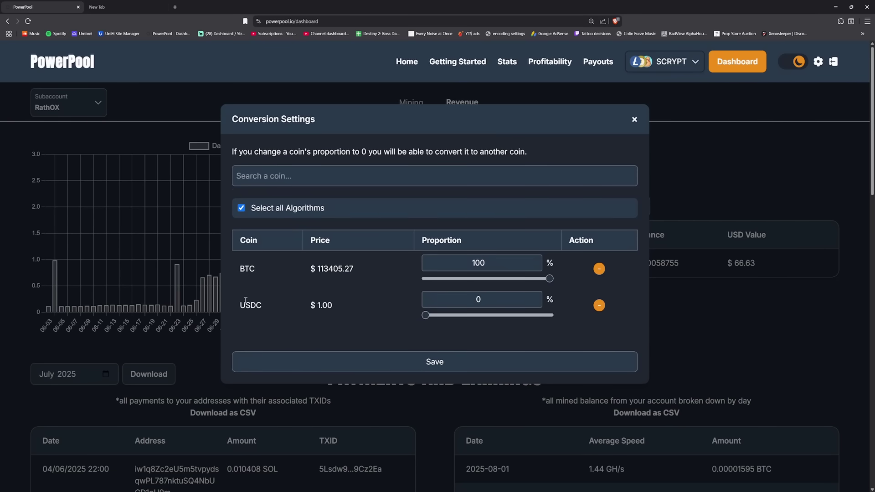
left_click_drag(277, 308, 239, 308)
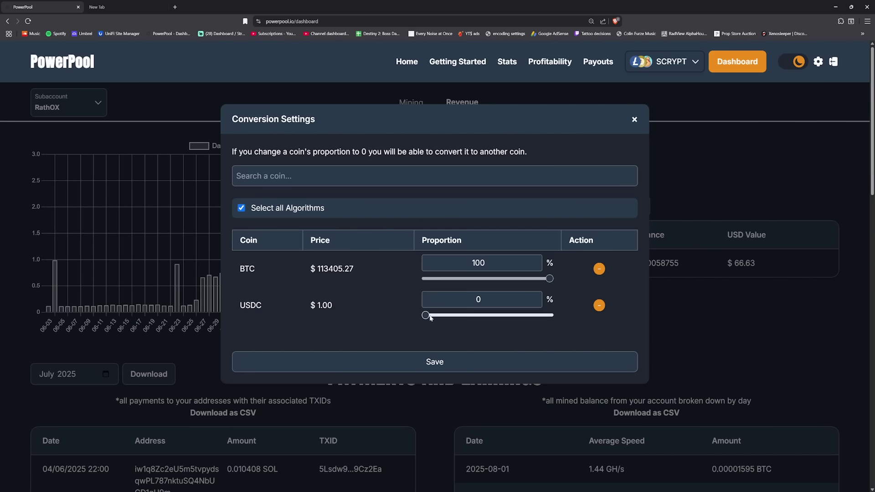
left_click_drag(425, 315, 487, 315)
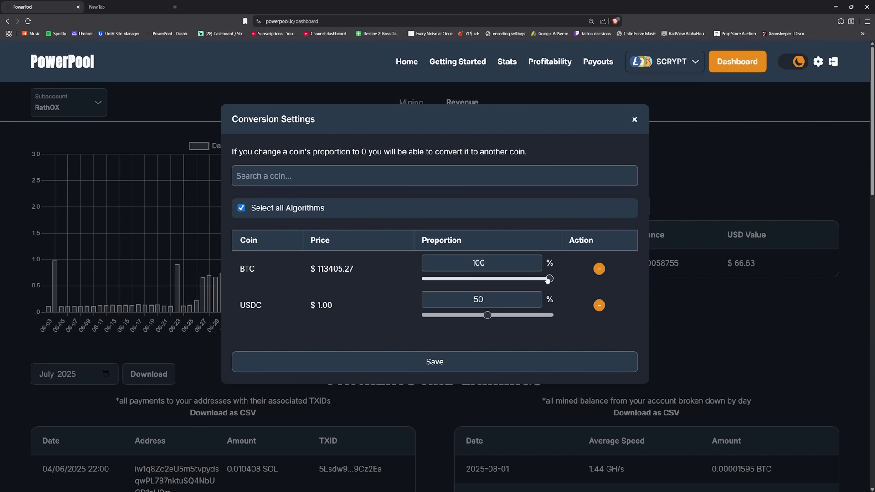
left_click_drag(549, 279, 488, 282)
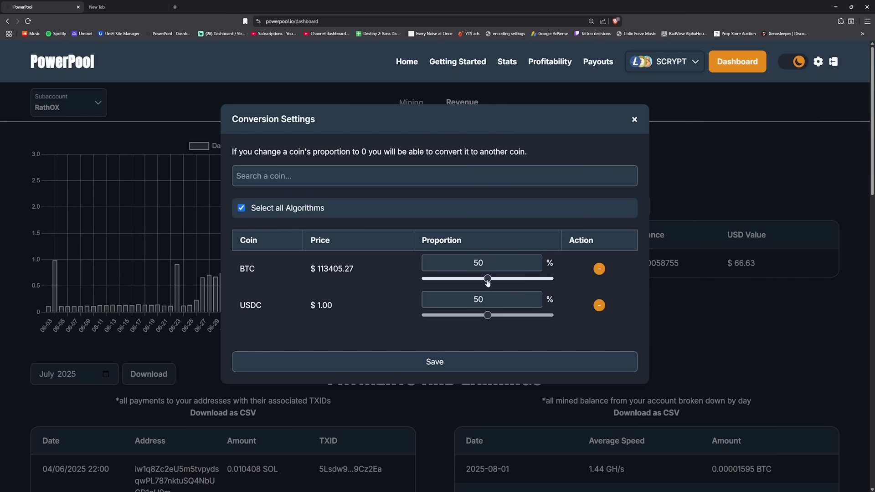
Step: Close Conversion Settings and add a USDC payout entry with threshold 50 and interval 12
left_click(633, 120)
left_click(594, 210)
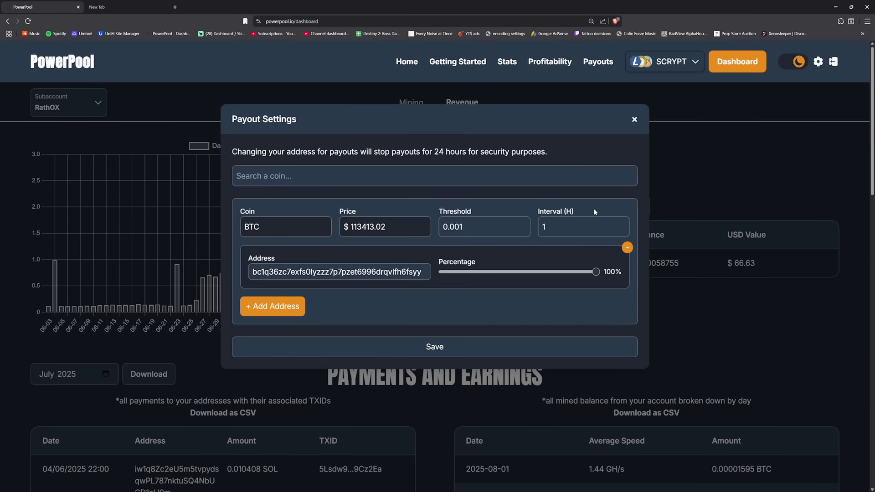
left_click(264, 182)
left_click(262, 195)
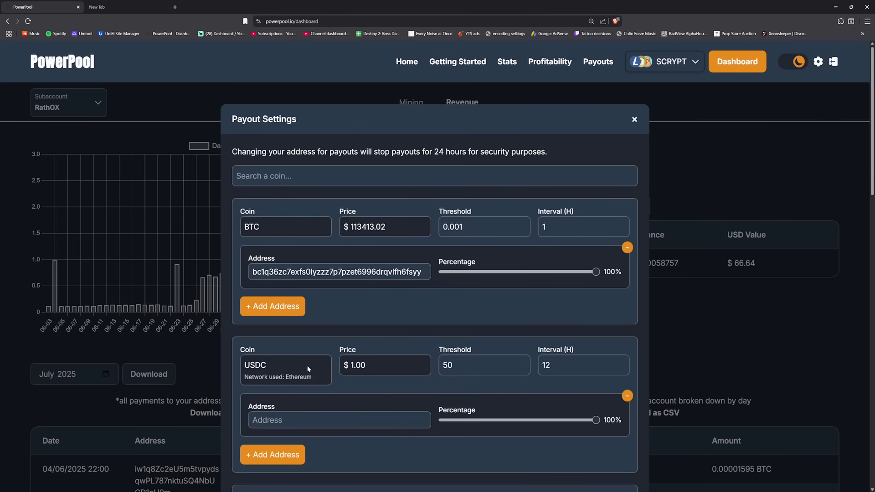
left_click_drag(245, 377, 320, 384)
left_click(352, 388)
Step: Close the Payout Settings dialog
left_click(634, 119)
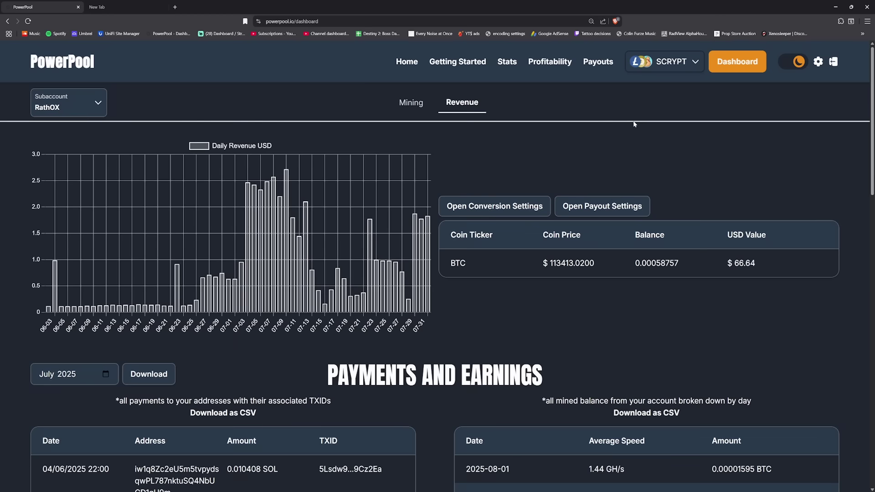
Step: Add USDC to Conversion Settings, set BTC and USDC to 50% each, and close
left_click(481, 205)
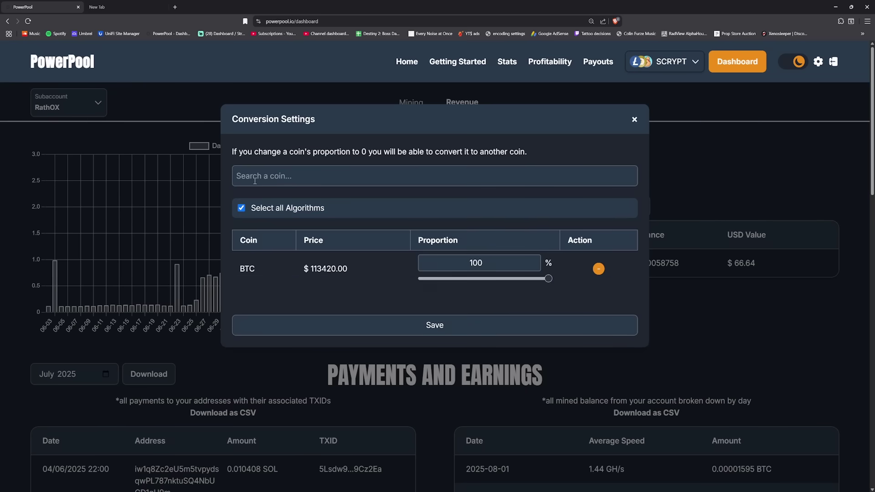
left_click(268, 182)
left_click(247, 199)
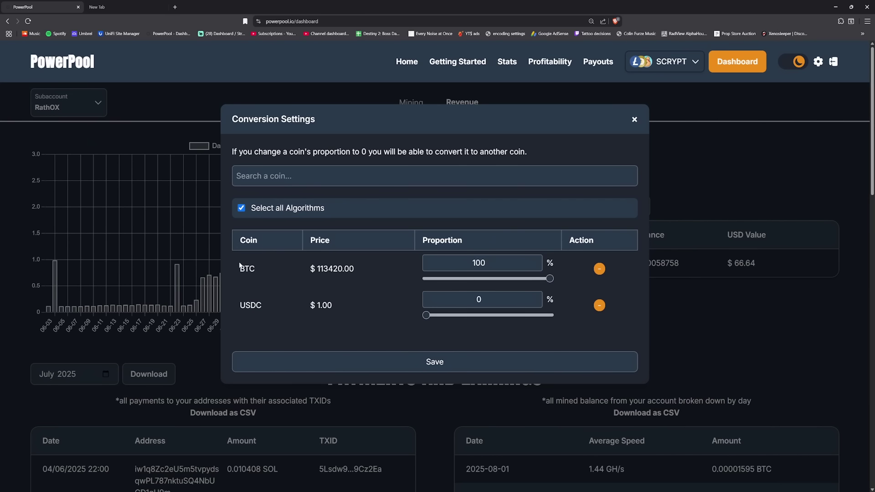
left_click_drag(237, 305, 280, 306)
left_click_drag(426, 314, 488, 316)
left_click_drag(550, 279, 489, 283)
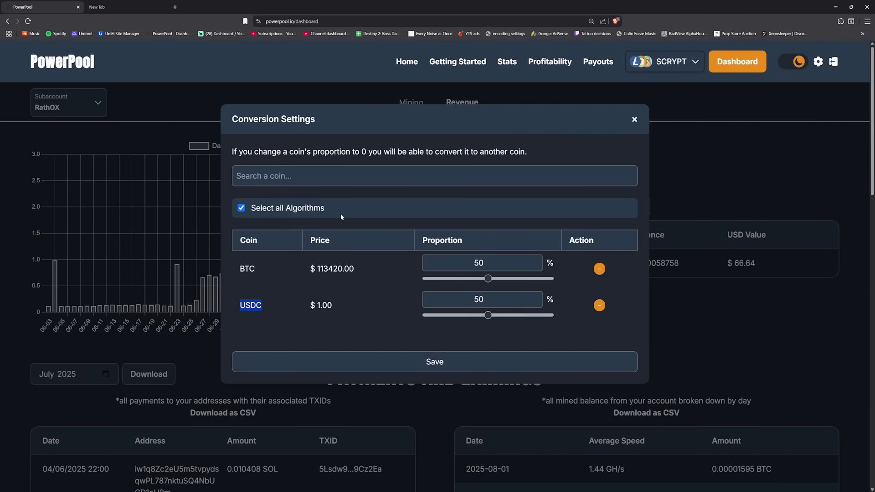
left_click(633, 120)
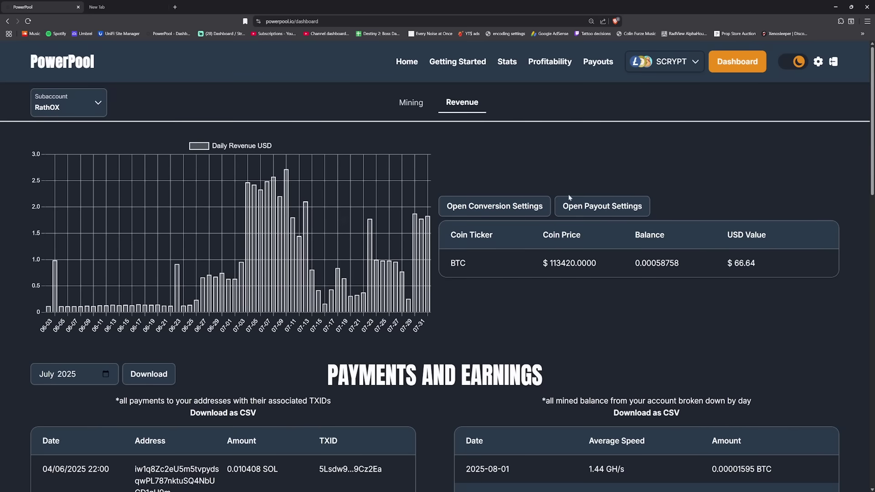
Step: In Payout Settings, add a second BTC address slot and a USDC payout section
left_click(583, 206)
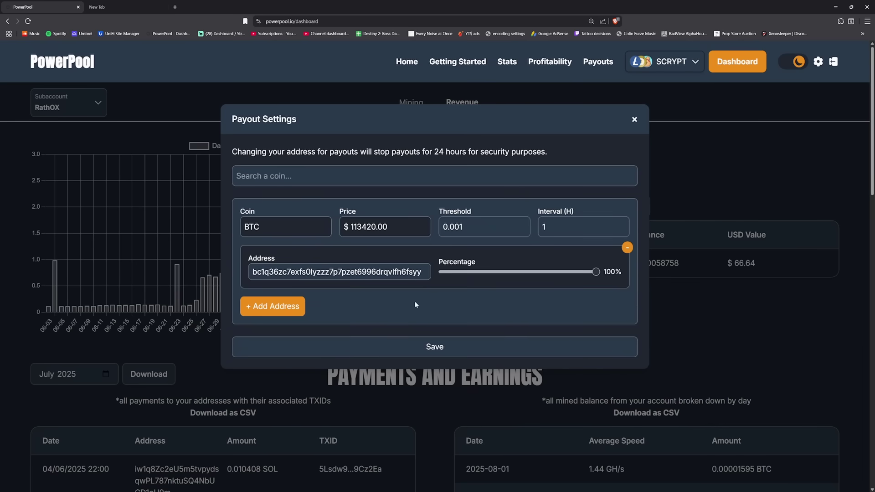
left_click(290, 310)
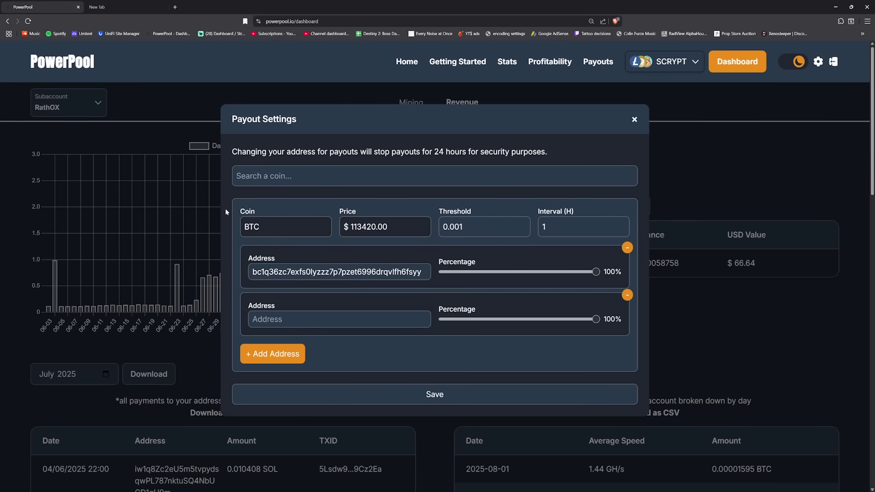
left_click(303, 176)
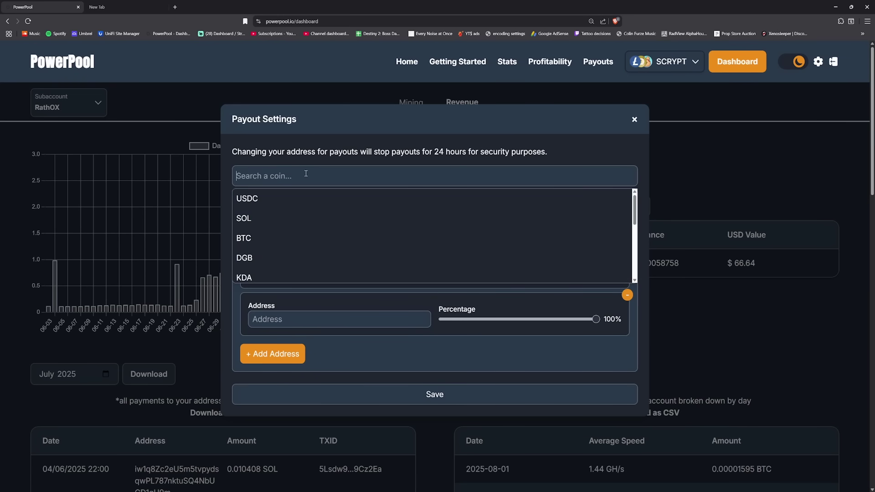
scroll(297, 227, "down", 1)
scroll(301, 237, "up", 1)
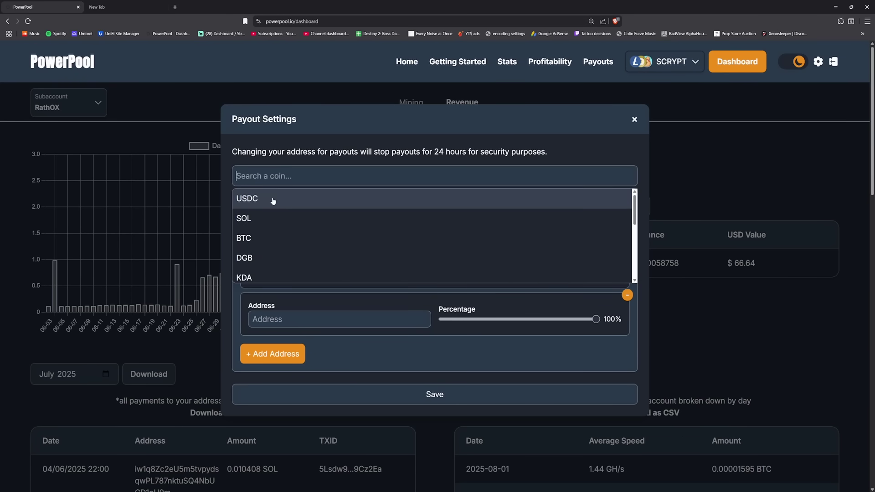
left_click(273, 199)
scroll(325, 354, "down", 2)
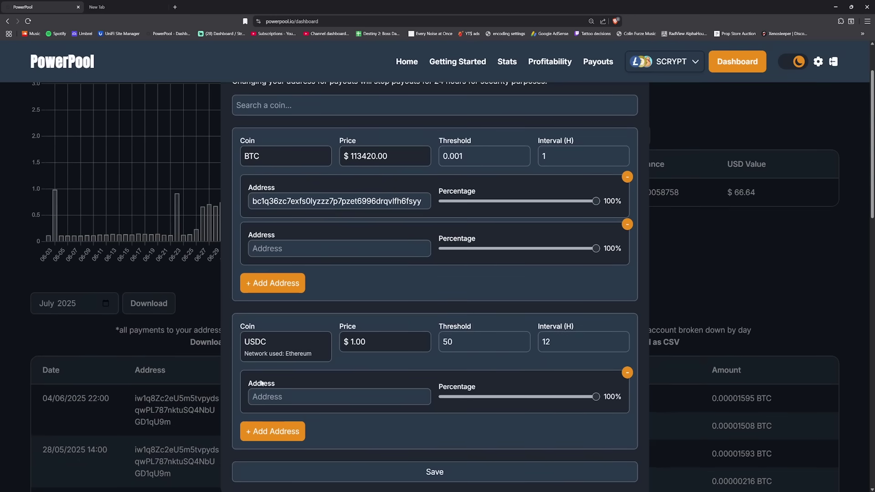
left_click(257, 397)
Step: Set the first BTC payout address to 60% and the second to 40%
scroll(354, 274, "up", 1)
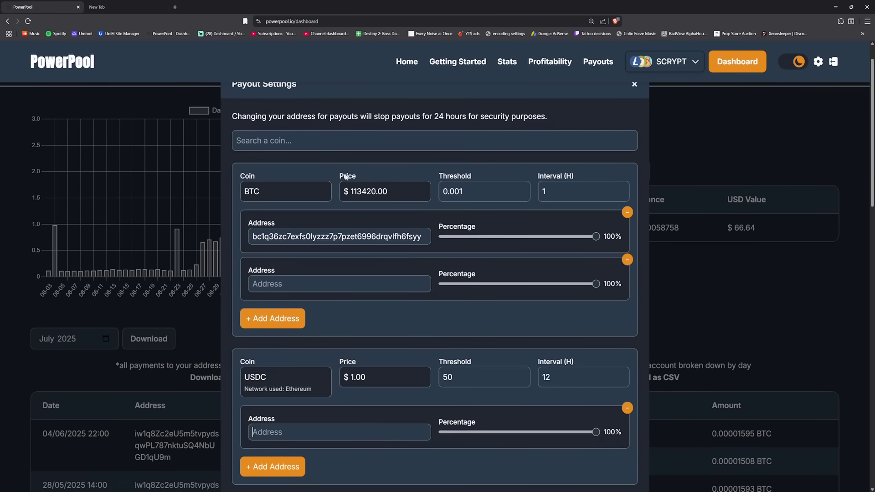
left_click_drag(599, 239, 520, 238)
left_click_drag(595, 284, 521, 283)
left_click(249, 285)
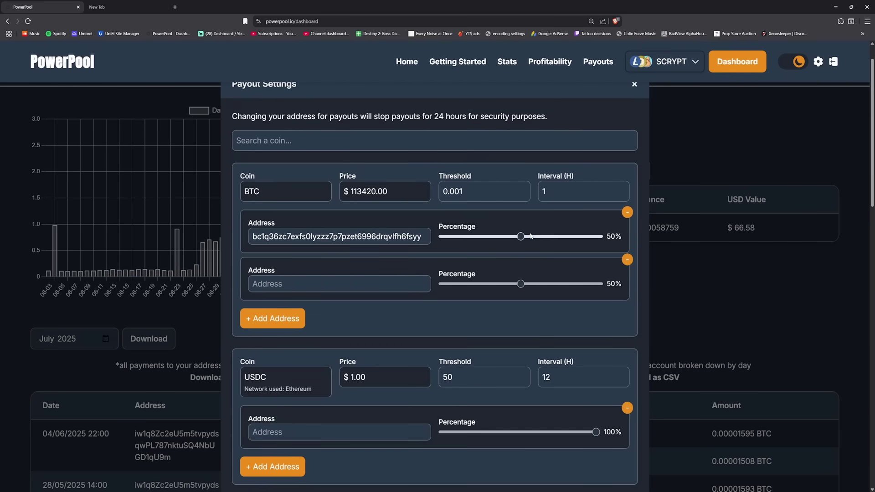
left_click_drag(520, 237, 537, 239)
left_click_drag(520, 284, 505, 284)
scroll(459, 358, "down", 1)
scroll(397, 319, "up", 1)
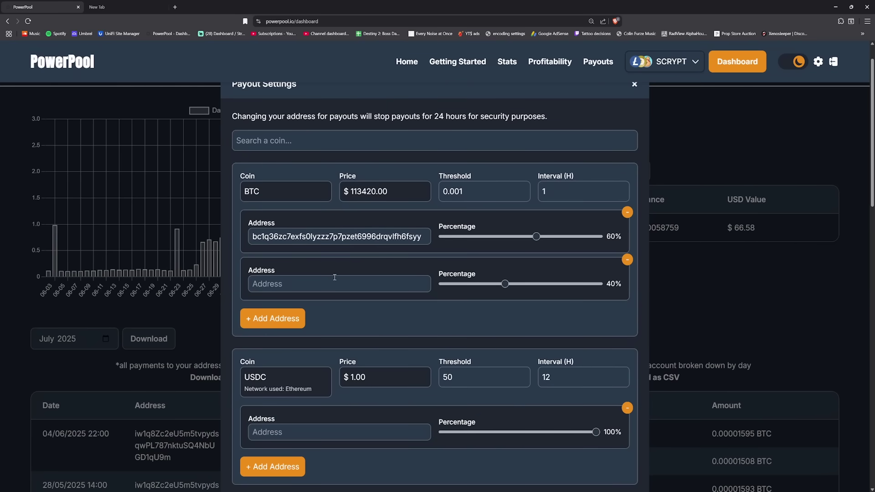
scroll(334, 277, "down", 1)
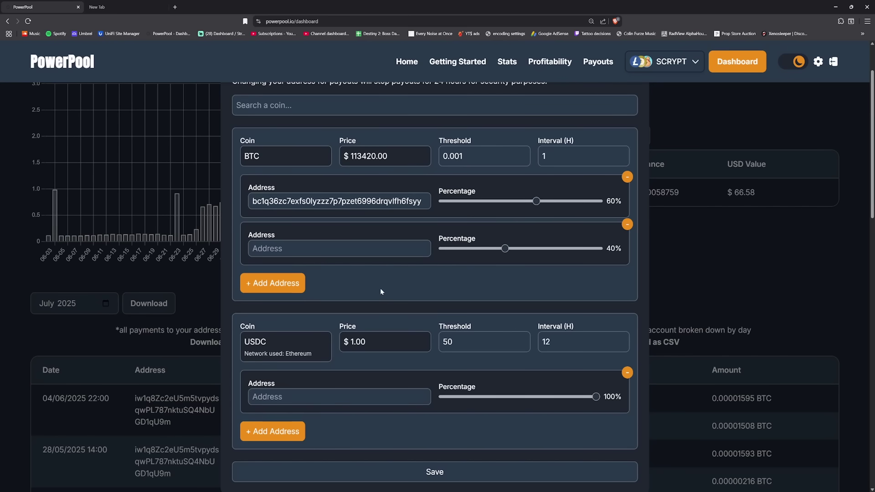
Step: Close Payout Settings, then toggle Select all Algorithms off and on in Conversion Settings and close
scroll(381, 292, "up", 2)
left_click(634, 121)
left_click(474, 205)
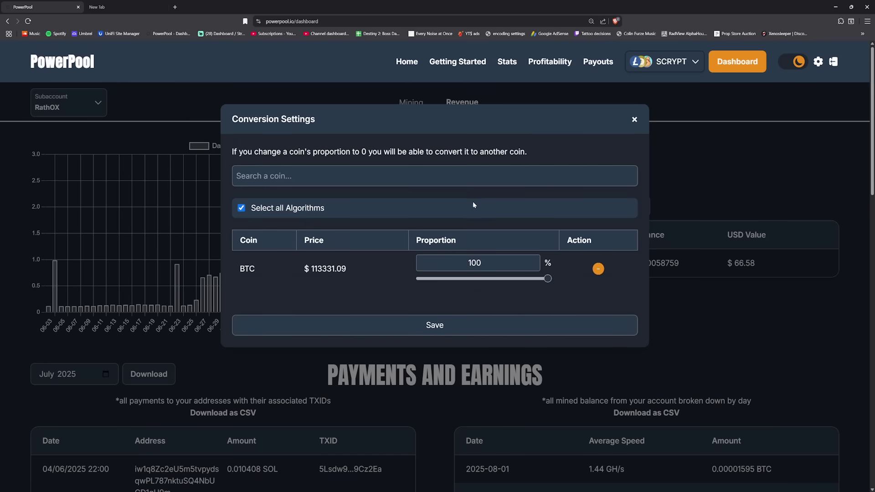
left_click(241, 207)
left_click(277, 213)
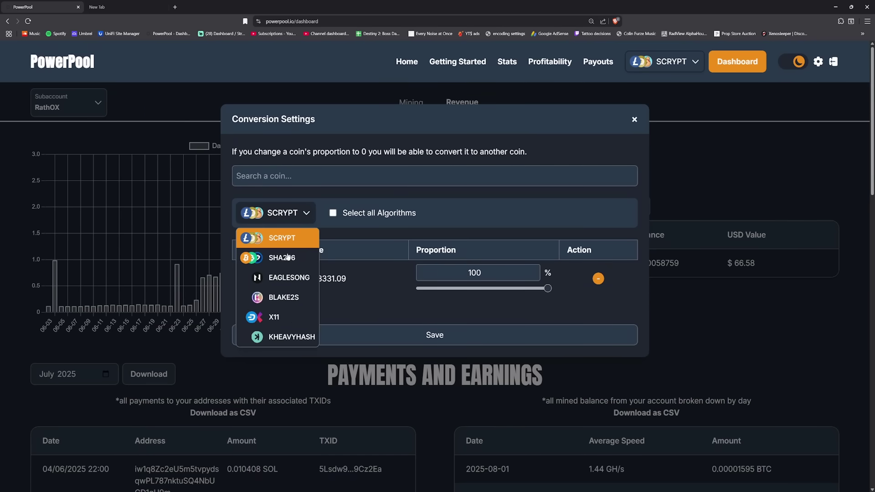
scroll(280, 314, "down", 1)
scroll(280, 314, "up", 1)
left_click(333, 213)
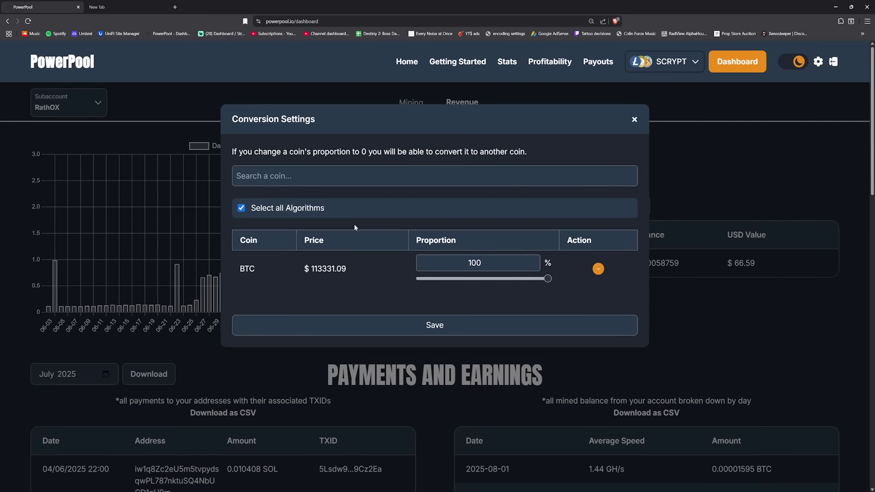
left_click(634, 120)
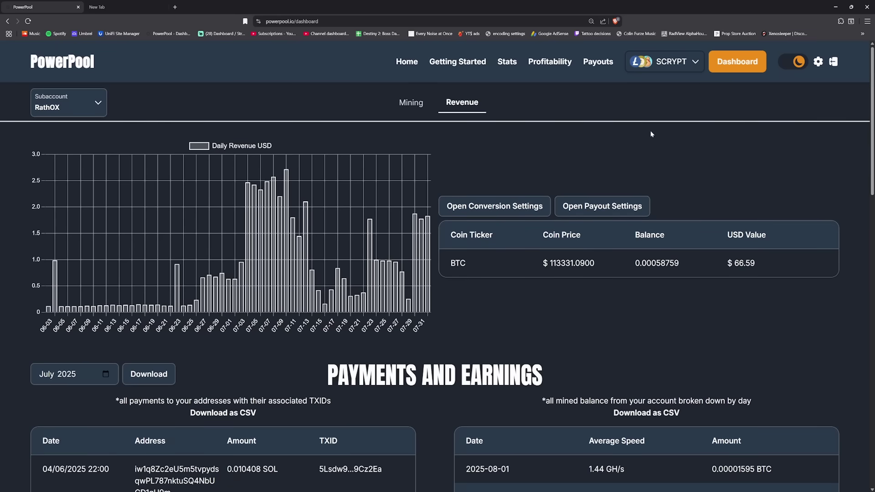
Step: Show the Mining view with 1.30 GH/s hashrate, 1/2 active workers and $1.62 estimated revenue
left_click(422, 105)
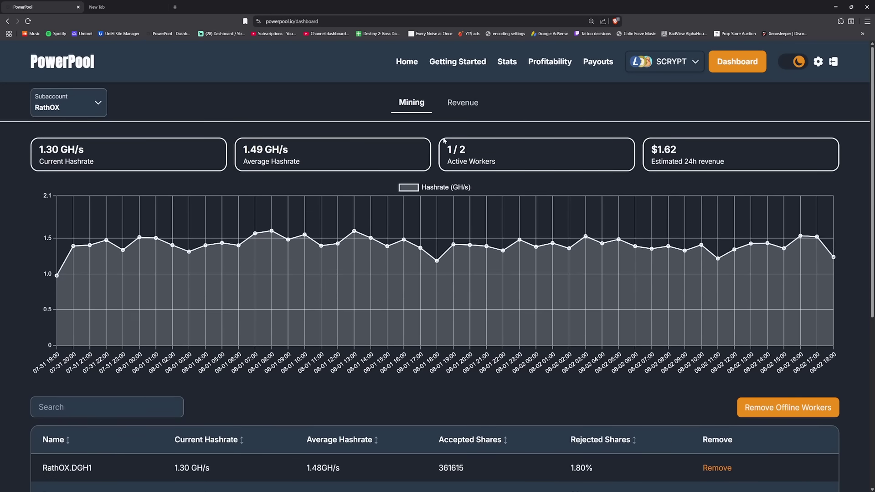